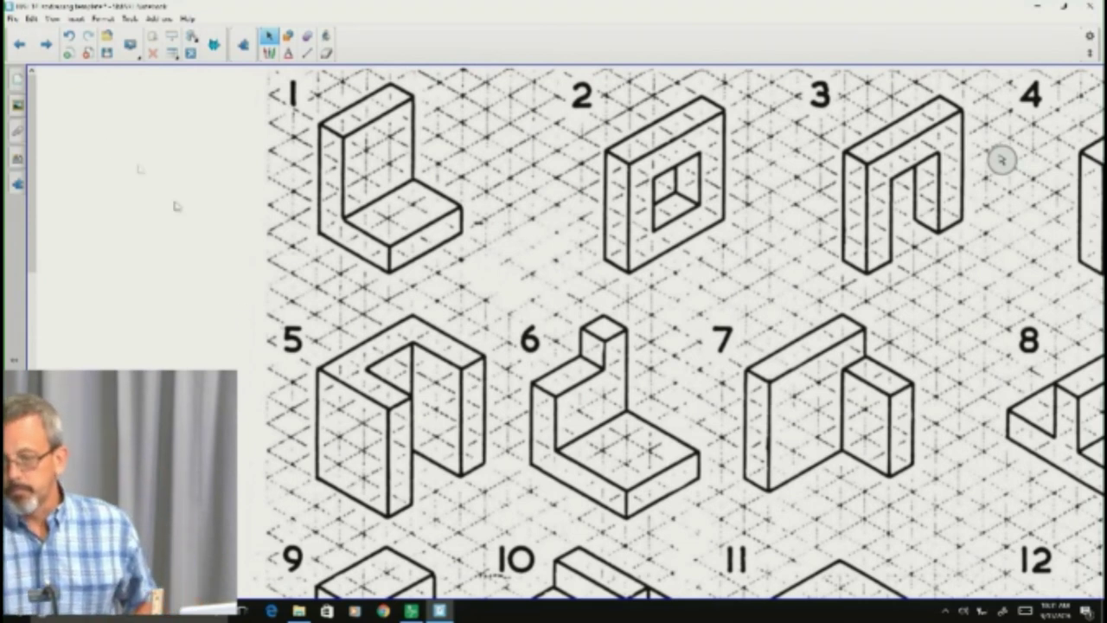
Step: Switch to page 1's three-plane grid and scroll down to show its bottom axis
left_click(17, 78)
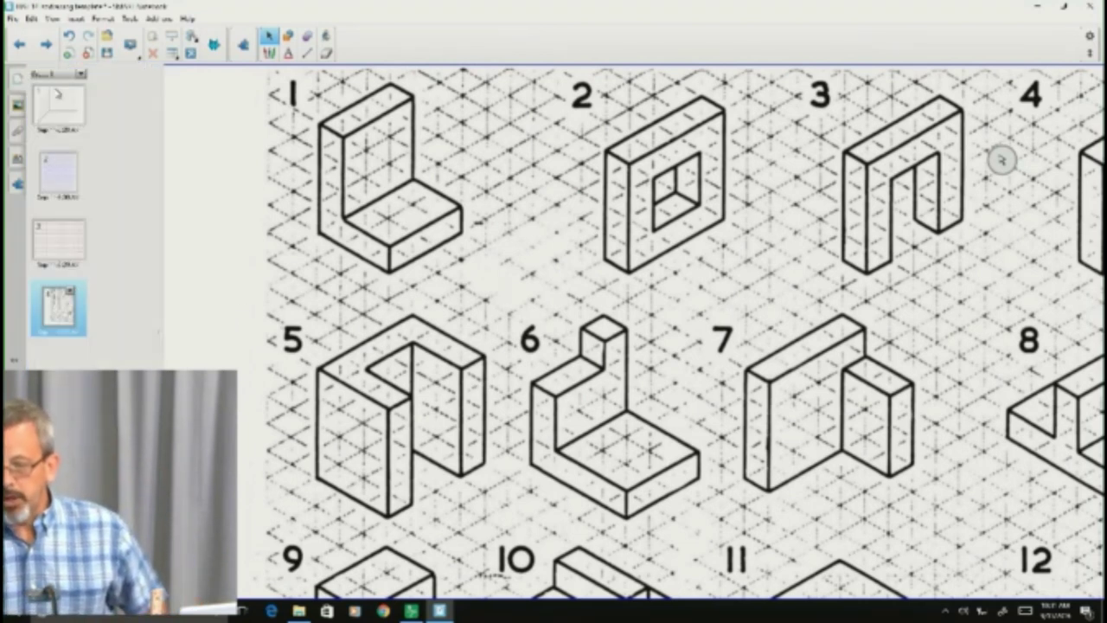
left_click(59, 95)
scroll(560, 538, "down", 3)
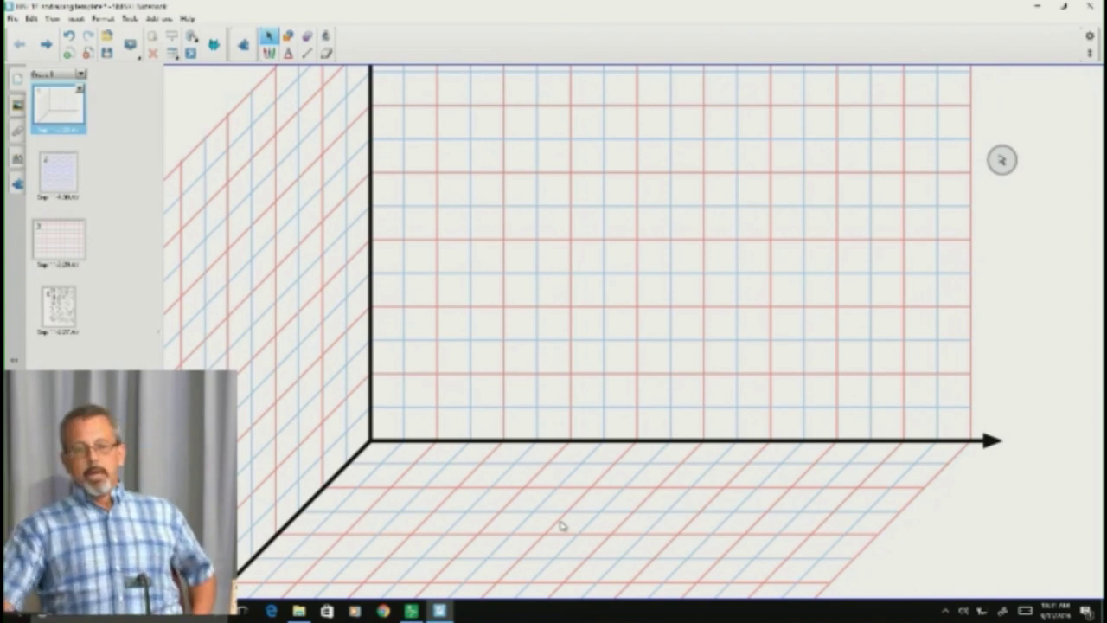
Step: With the green pen, draw arrows along the horizontal and vertical axes labelled x and z
left_click(269, 52)
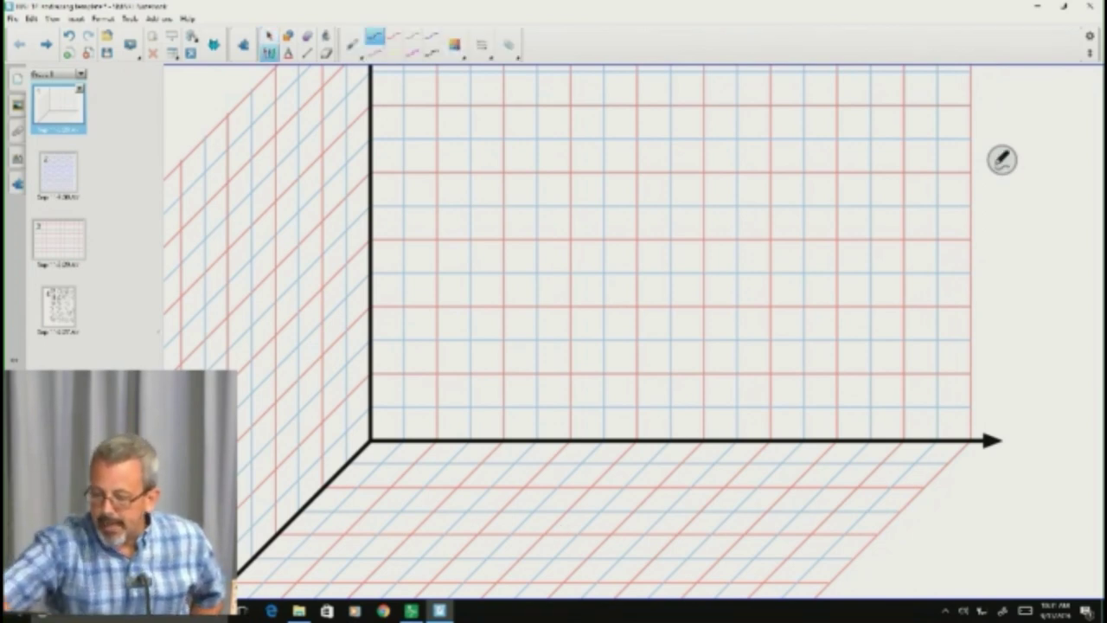
left_click(411, 36)
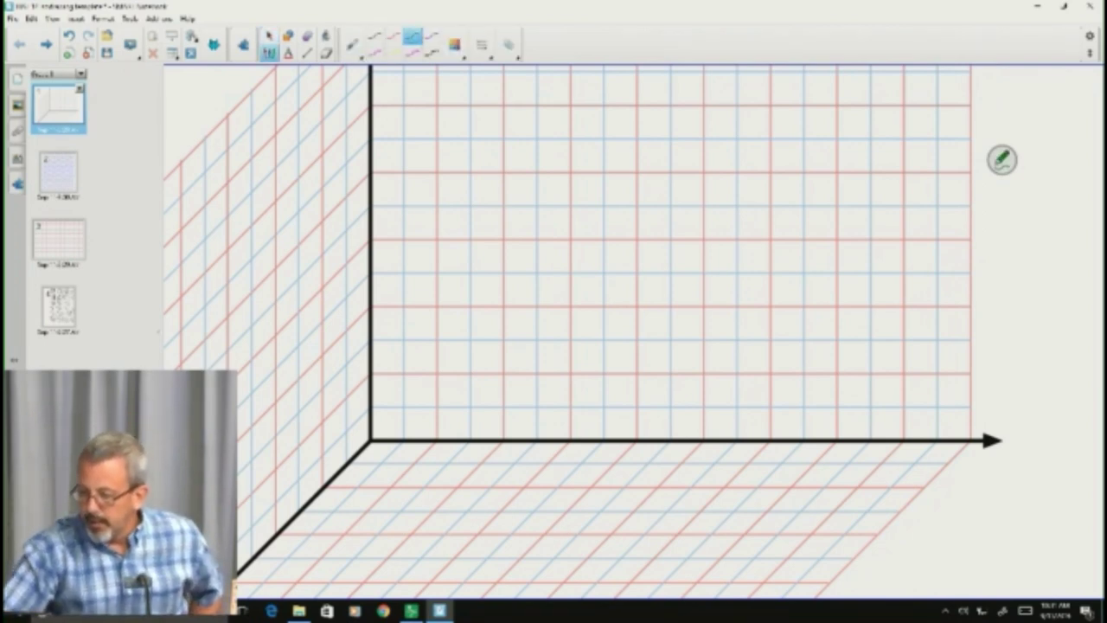
mouse_move(605, 423)
left_mouse_down()
mouse_move(652, 433)
mouse_move(614, 456)
left_mouse_up()
mouse_move(683, 432)
left_mouse_down()
mouse_move(714, 450)
mouse_move(683, 461)
left_mouse_up()
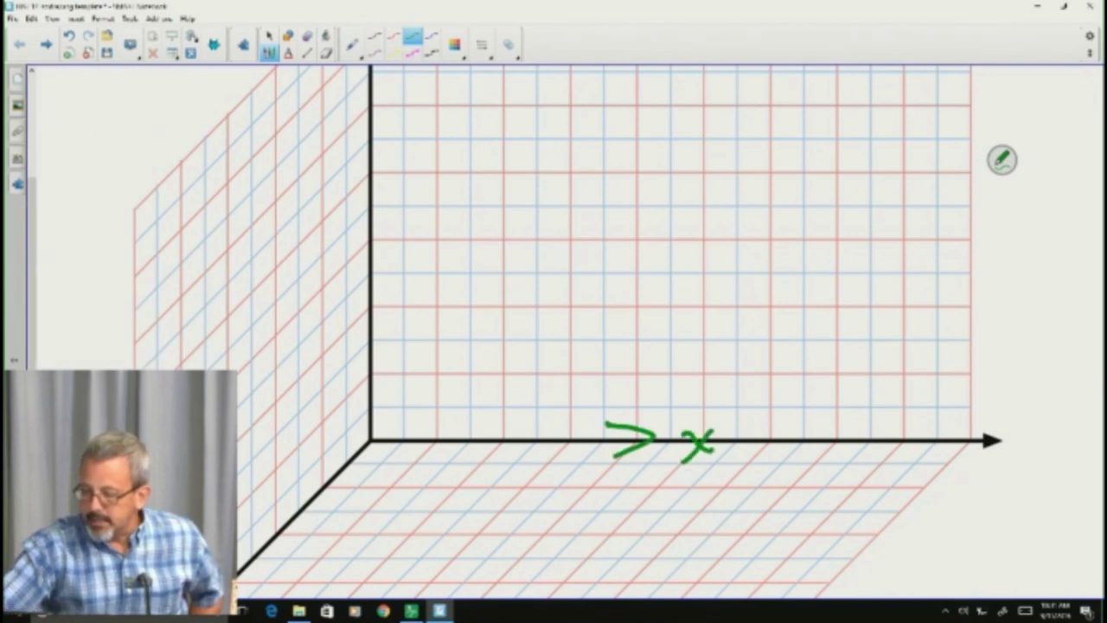
mouse_move(367, 335)
left_mouse_down()
mouse_move(366, 237)
mouse_move(379, 253)
left_mouse_up()
left_click_drag(389, 210, 412, 237)
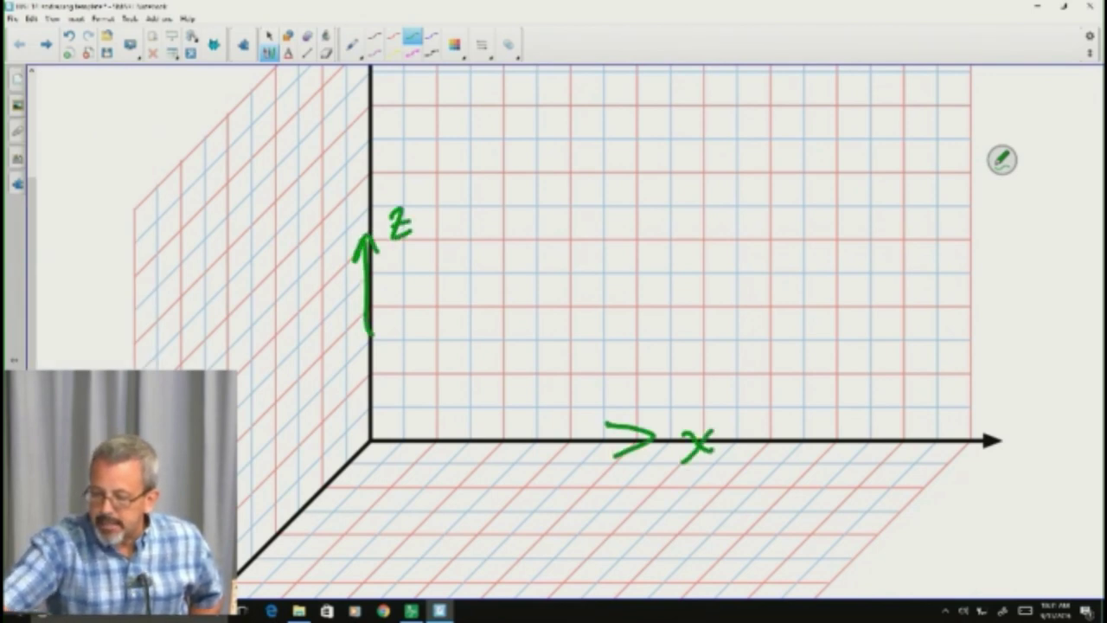
Step: Draw a dashed diagonal y axis from the origin with an arrowhead and label it y
left_click_drag(372, 438, 397, 420)
left_click_drag(404, 412, 413, 402)
left_click_drag(421, 394, 434, 383)
left_click_drag(441, 374, 529, 292)
left_click_drag(530, 293, 519, 316)
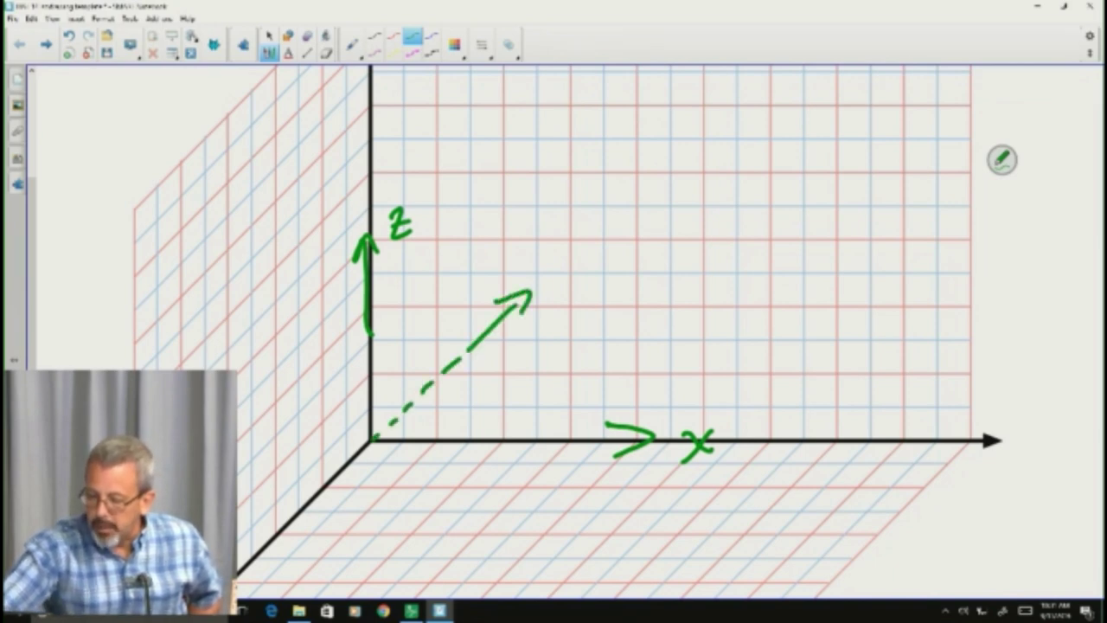
mouse_move(547, 259)
left_mouse_down()
mouse_move(561, 294)
mouse_move(572, 270)
left_mouse_up()
left_click_drag(581, 262, 553, 300)
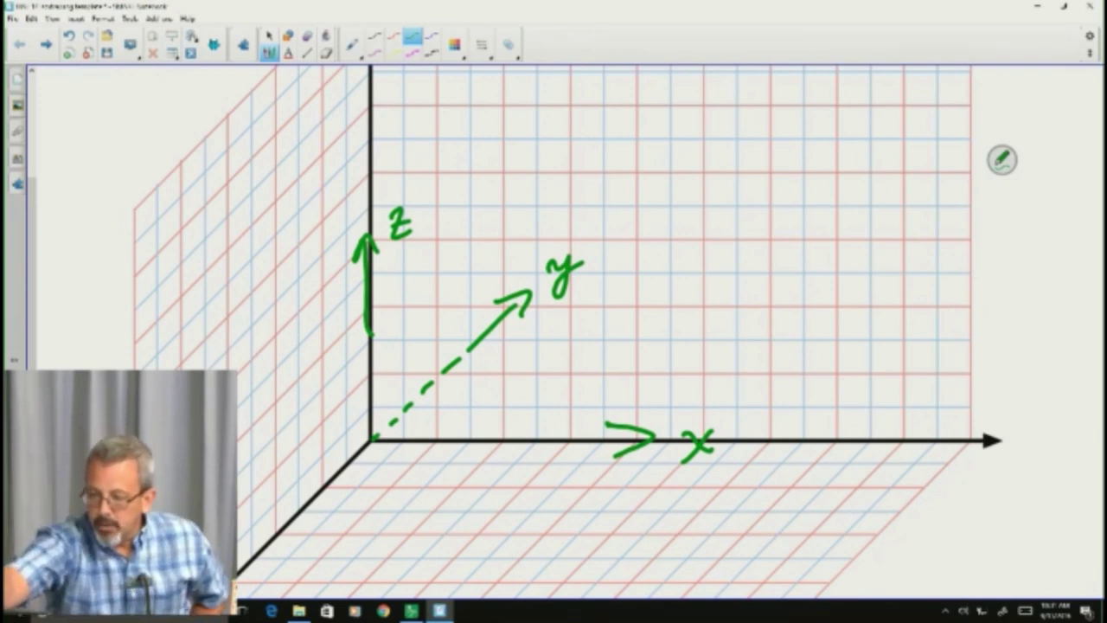
Step: In red, draw a right-angle mark at the origin labelled 90°
left_click(393, 36)
mouse_move(386, 409)
left_mouse_down()
mouse_move(403, 403)
mouse_move(400, 436)
left_mouse_up()
mouse_move(438, 393)
left_mouse_down()
mouse_move(448, 400)
mouse_move(438, 417)
left_mouse_up()
mouse_move(457, 398)
left_mouse_down()
mouse_move(452, 411)
mouse_move(458, 399)
left_mouse_up()
left_click_drag(474, 389, 475, 389)
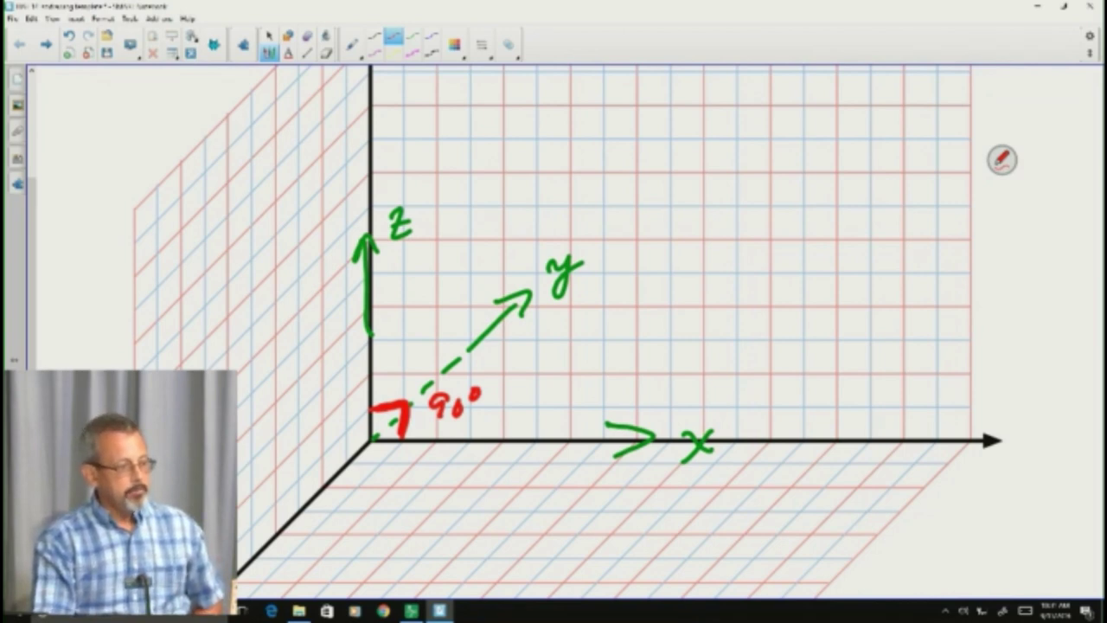
Step: Draw red arcs at the origin labelled 135° each, a down-left line and a dashed guide
mouse_move(341, 490)
left_mouse_down()
mouse_move(371, 493)
mouse_move(421, 453)
mouse_move(317, 446)
mouse_move(357, 389)
left_mouse_up()
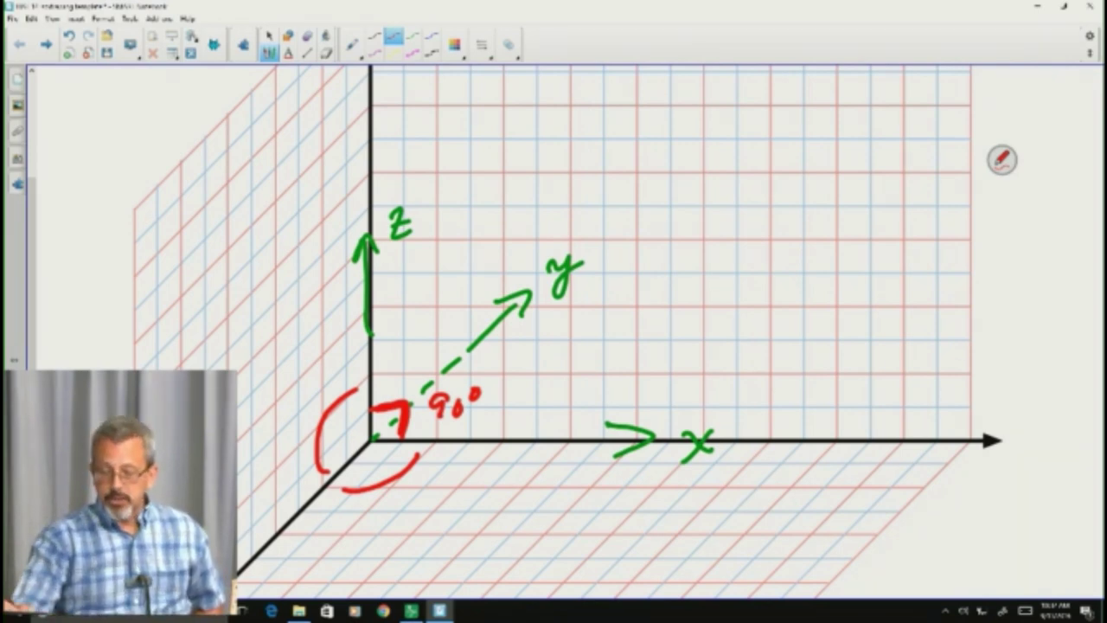
left_click_drag(370, 443, 307, 506)
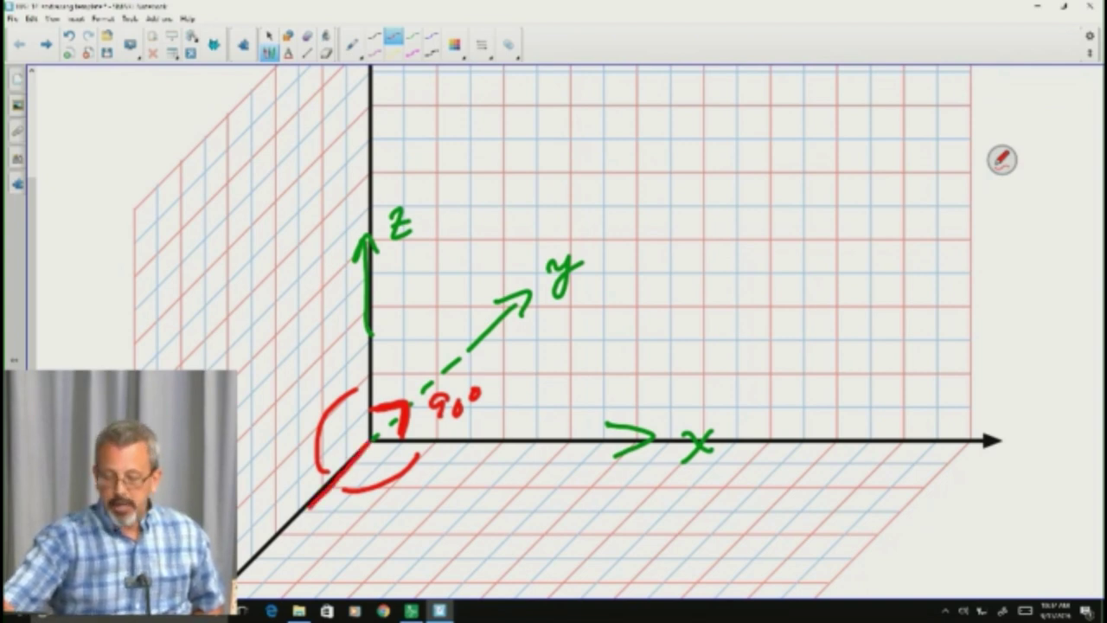
left_click_drag(370, 500, 377, 522)
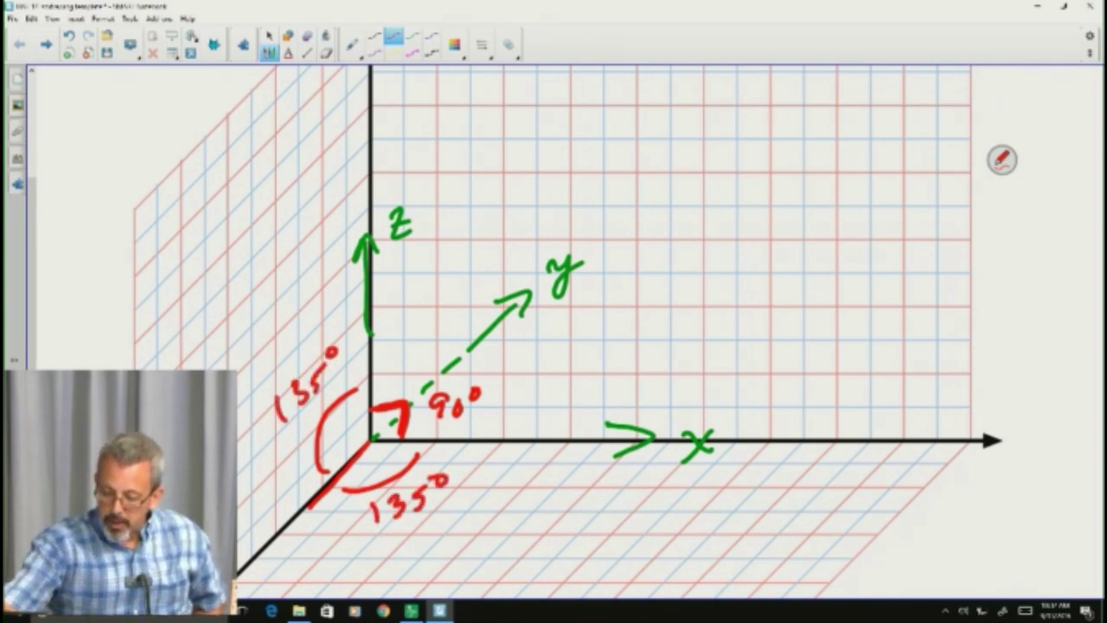
left_click_drag(372, 446, 374, 504)
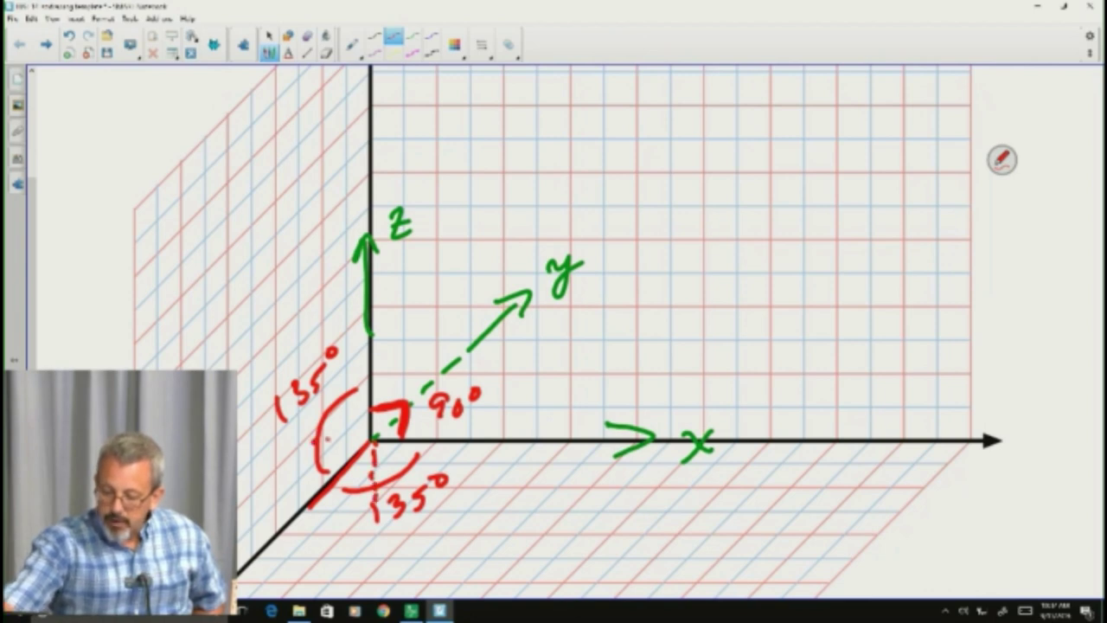
mouse_move(311, 439)
left_mouse_down()
mouse_move(371, 438)
mouse_move(338, 445)
mouse_move(367, 476)
left_mouse_up()
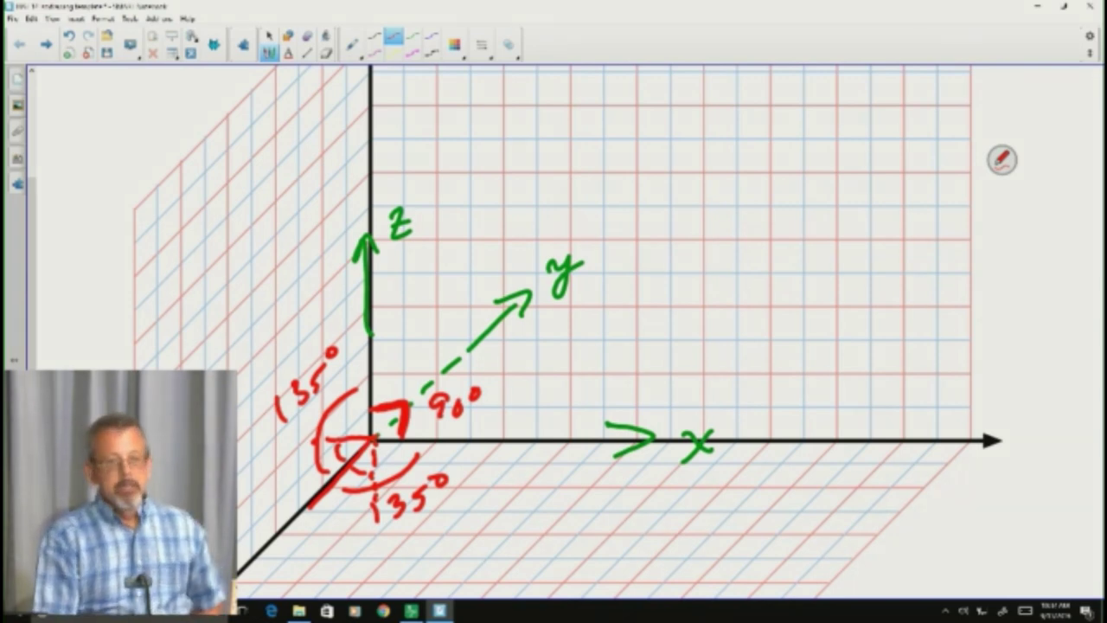
Step: Handwrite the word 'dimetric' to the right of the diagram
mouse_move(654, 293)
left_mouse_down()
mouse_move(641, 304)
mouse_move(659, 313)
left_mouse_up()
mouse_move(664, 261)
left_mouse_down()
mouse_move(664, 312)
mouse_move(676, 289)
mouse_move(732, 310)
left_mouse_up()
left_click(680, 278)
left_click_drag(737, 301, 751, 306)
left_click_drag(770, 262, 779, 308)
left_click_drag(758, 285, 807, 282)
left_click(823, 277)
mouse_move(816, 288)
left_mouse_down()
mouse_move(818, 303)
mouse_move(856, 303)
left_mouse_up()
Step: Write 'projection' beneath it and underline 'dimetric'
left_click_drag(764, 333, 765, 377)
mouse_move(767, 339)
left_mouse_down()
mouse_move(768, 351)
mouse_move(789, 337)
left_mouse_up()
mouse_move(806, 335)
left_mouse_down()
mouse_move(831, 365)
mouse_move(853, 331)
mouse_move(883, 346)
left_mouse_up()
left_click(836, 320)
mouse_move(895, 312)
left_mouse_down()
mouse_move(896, 349)
mouse_move(903, 325)
left_mouse_up()
left_click_drag(908, 332, 917, 343)
left_click(913, 322)
mouse_move(927, 327)
left_mouse_down()
mouse_move(923, 339)
mouse_move(951, 339)
left_mouse_up()
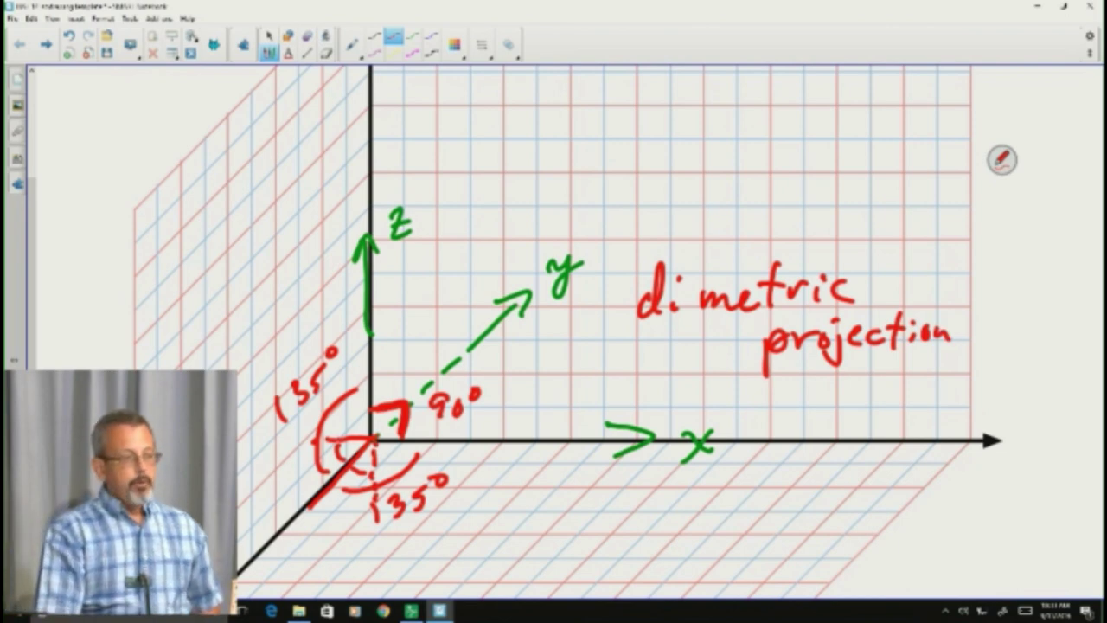
left_click_drag(630, 328, 784, 320)
Step: Trace the two 135° arcs at the origin in purple
left_click(375, 54)
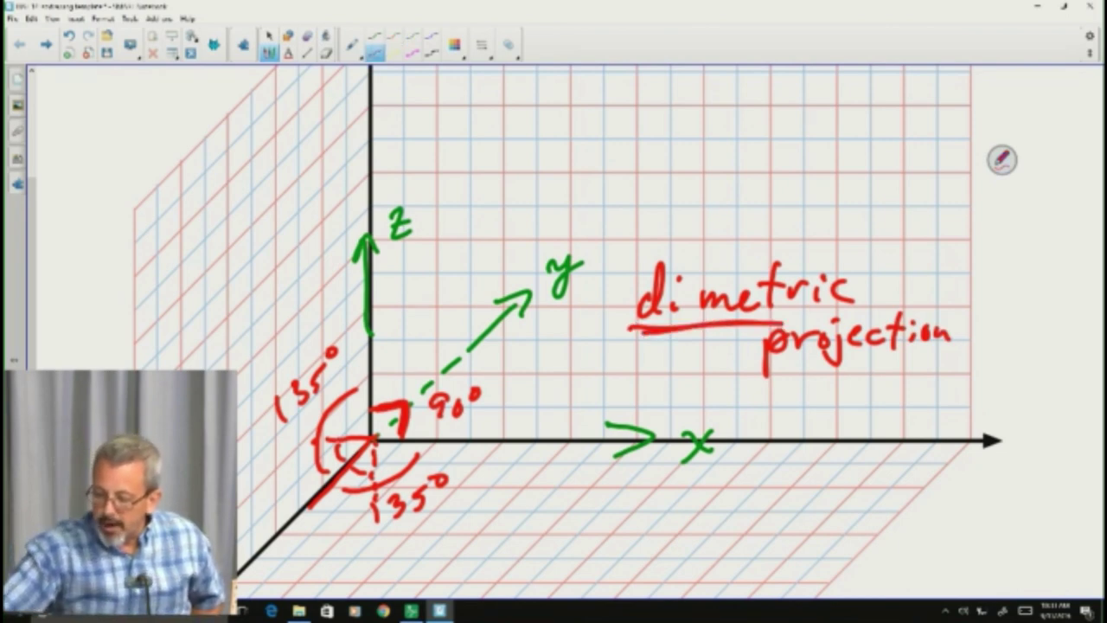
left_click_drag(332, 489, 396, 451)
left_click_drag(320, 459, 353, 386)
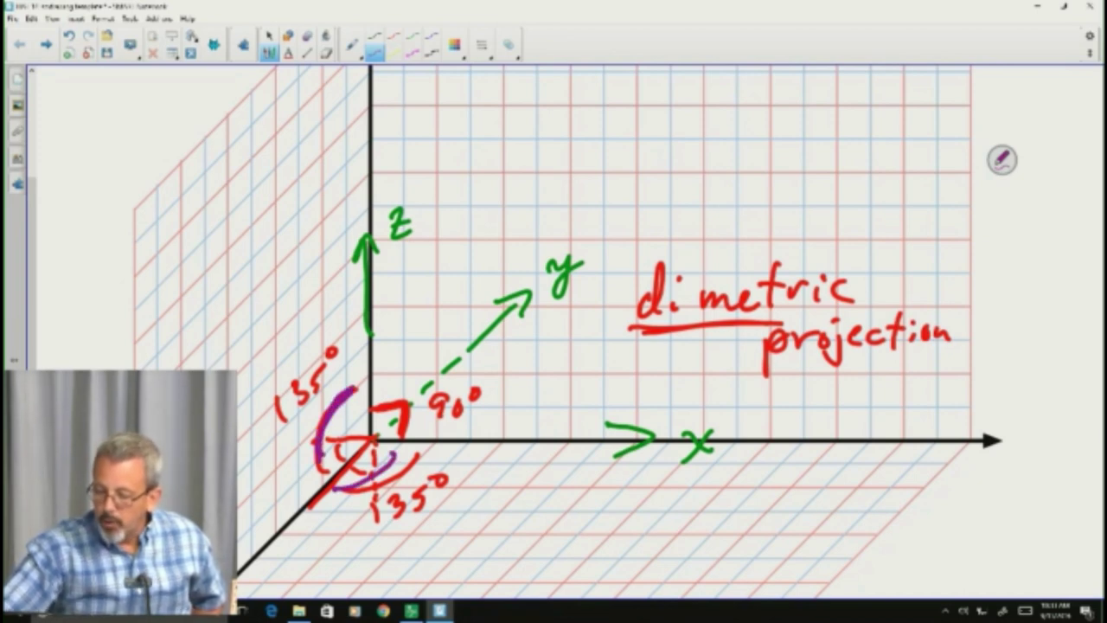
mouse_move(356, 486)
left_mouse_down()
mouse_move(405, 448)
mouse_move(417, 453)
mouse_move(413, 431)
mouse_move(401, 443)
left_mouse_up()
Step: Add purple dashes along the x and z axes and a purple line over the x-axis
mouse_move(437, 441)
left_mouse_down()
mouse_move(448, 429)
mouse_move(440, 438)
left_mouse_up()
left_click_drag(477, 437, 479, 438)
left_click_drag(499, 436, 507, 432)
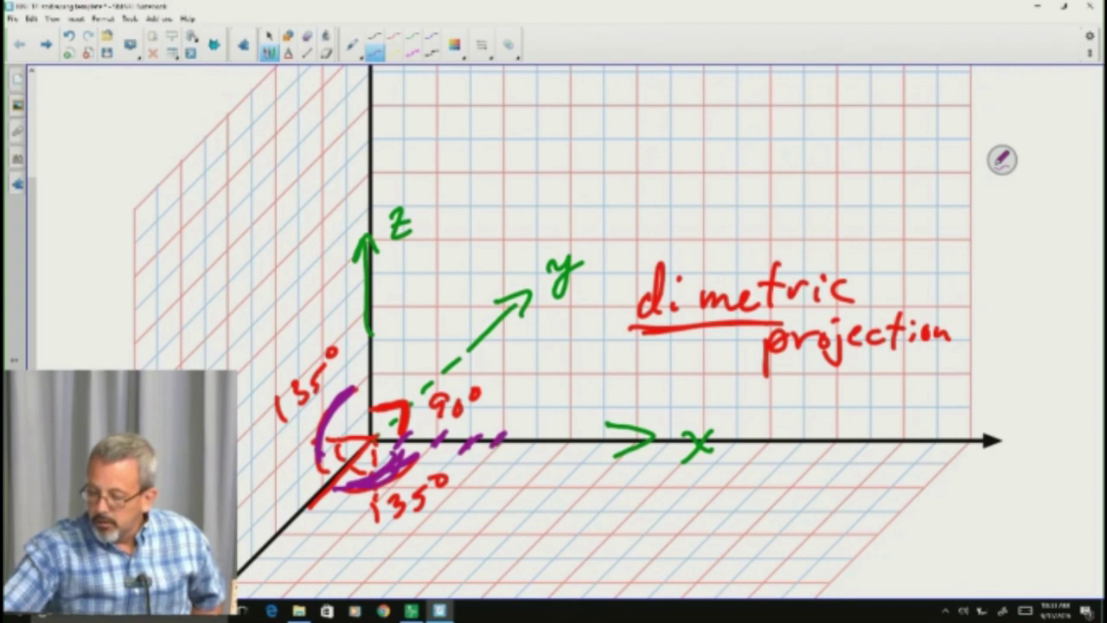
mouse_move(361, 406)
left_mouse_down()
mouse_move(387, 399)
mouse_move(380, 306)
left_mouse_up()
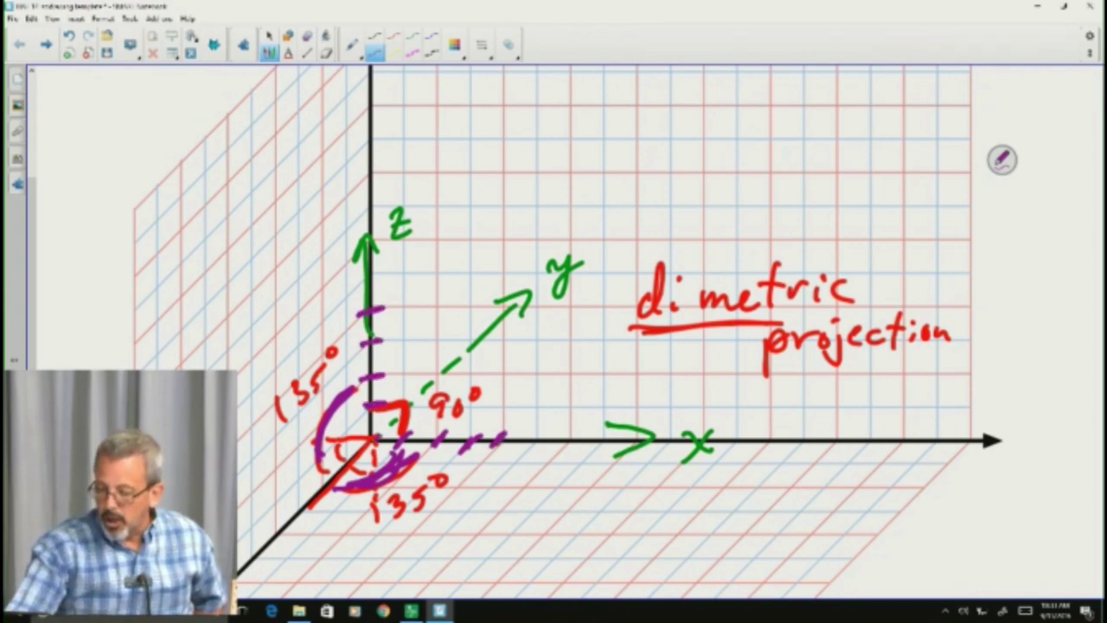
left_click_drag(379, 438, 500, 436)
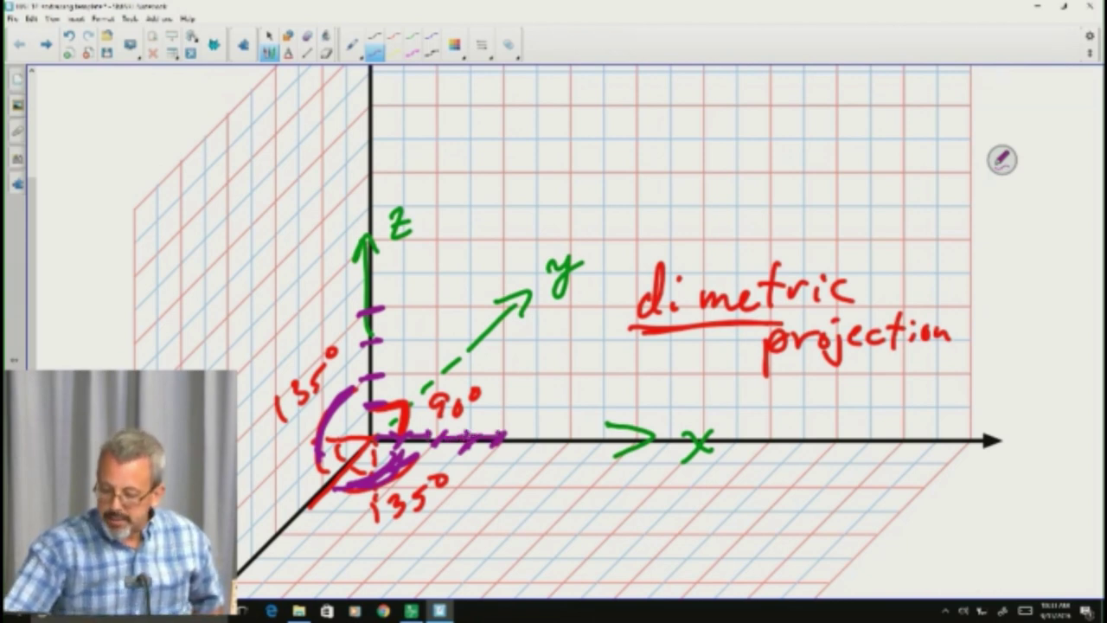
Step: Mark four purple unit ticks across the front diagonal axis below the origin
left_click_drag(267, 527, 284, 548)
left_click_drag(294, 498, 308, 521)
left_click_drag(331, 466, 341, 486)
left_click_drag(358, 439, 367, 462)
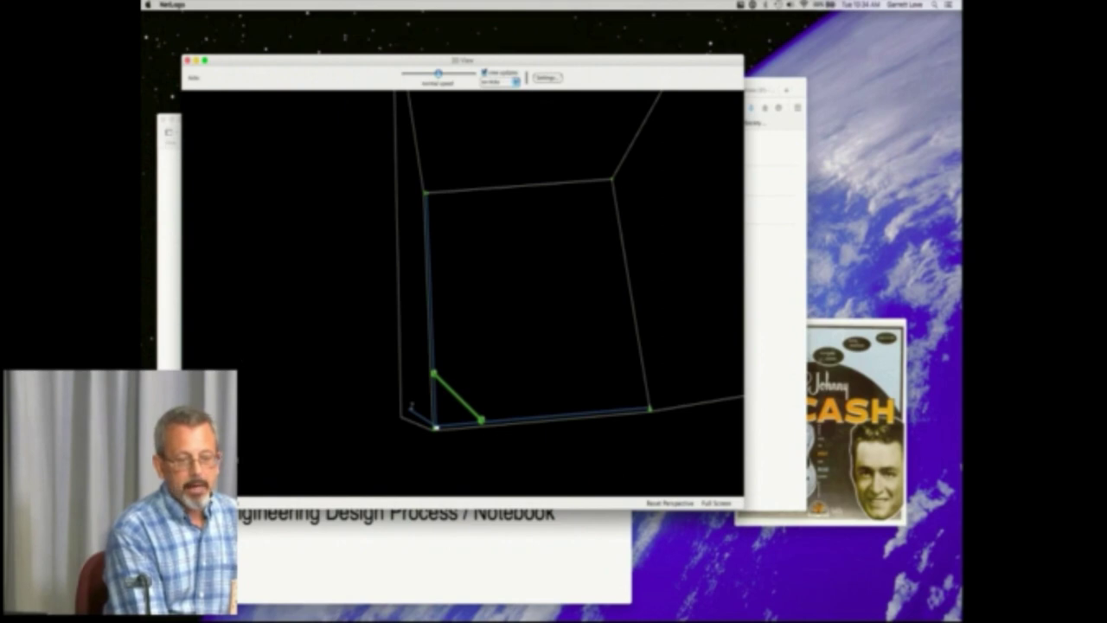
Step: Reset the NetLogo 3D view, then zoom in and orbit the wireframe box to a corner view
left_click(657, 504)
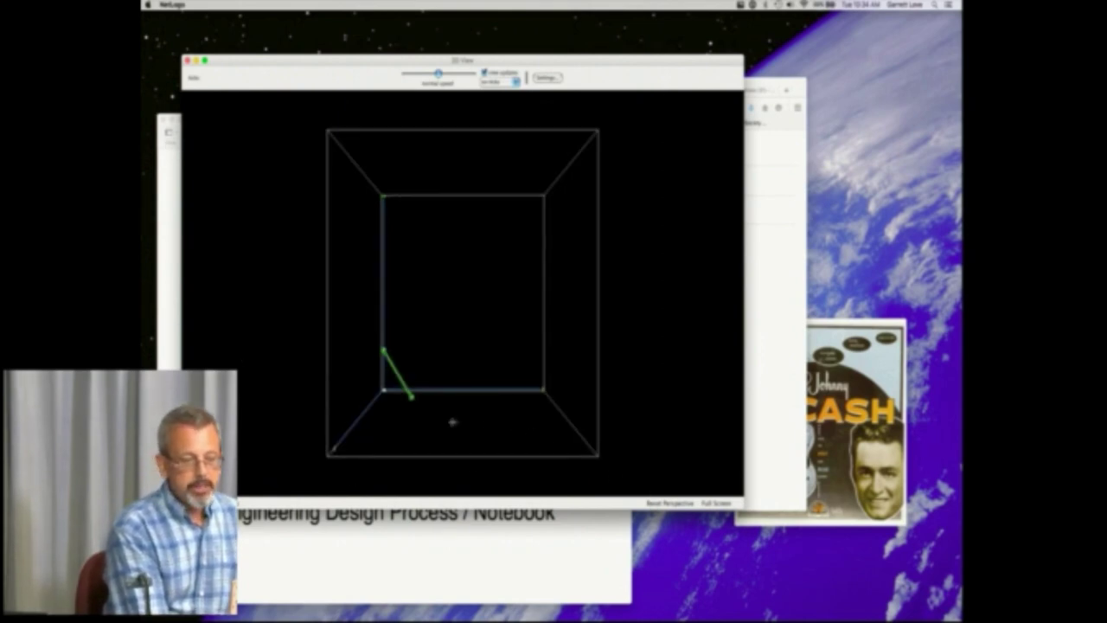
mouse_move(438, 419)
left_mouse_down()
mouse_move(423, 423)
mouse_move(437, 421)
left_mouse_up()
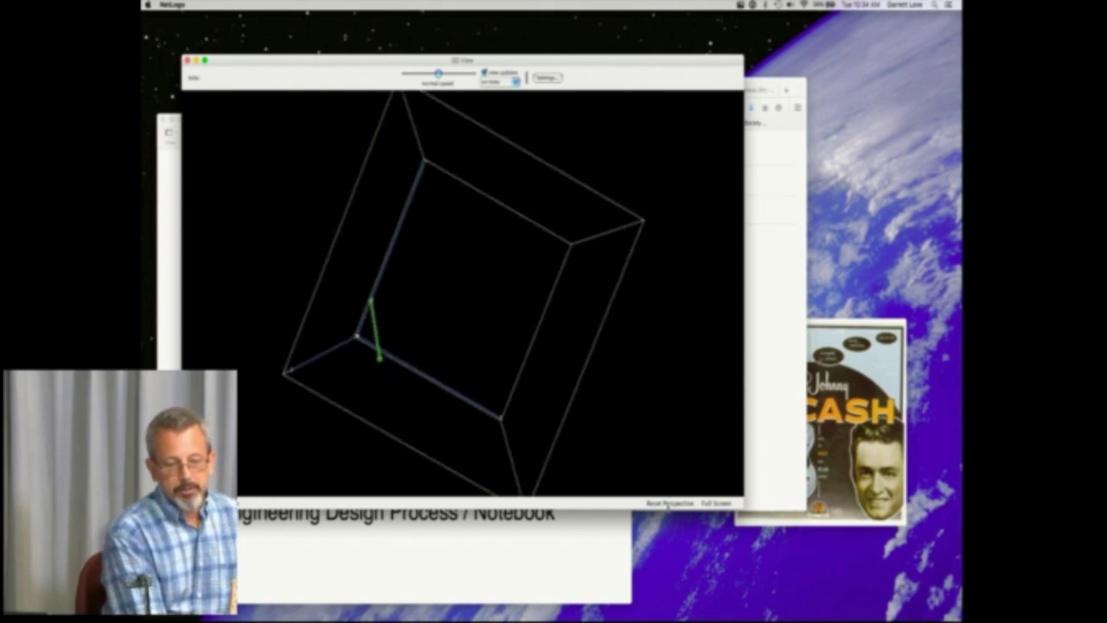
left_click(672, 504)
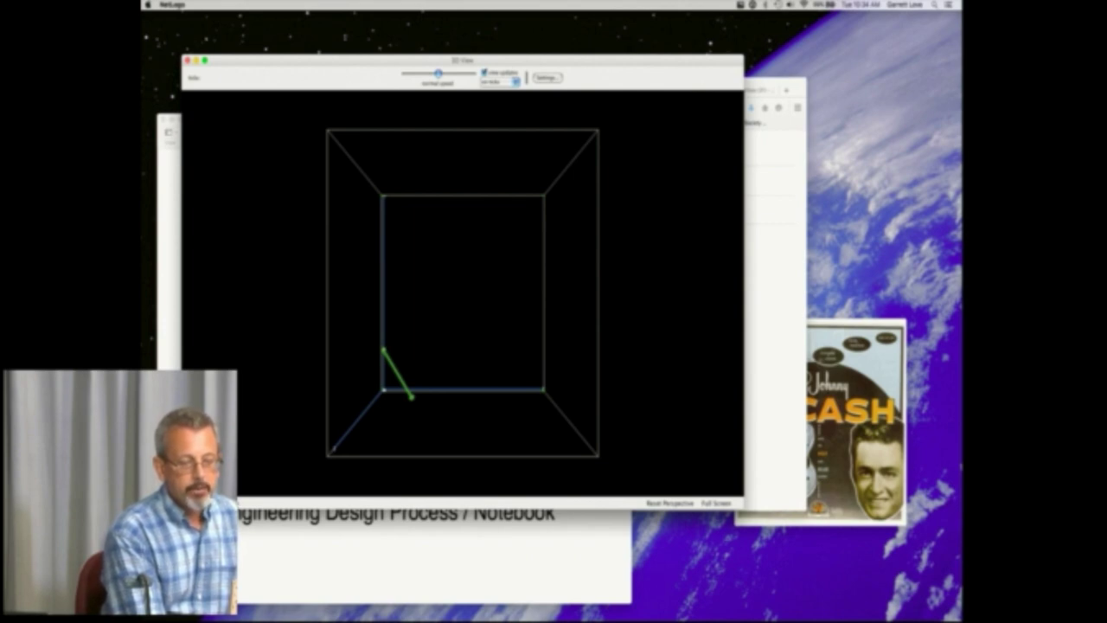
left_click_drag(433, 412, 450, 365)
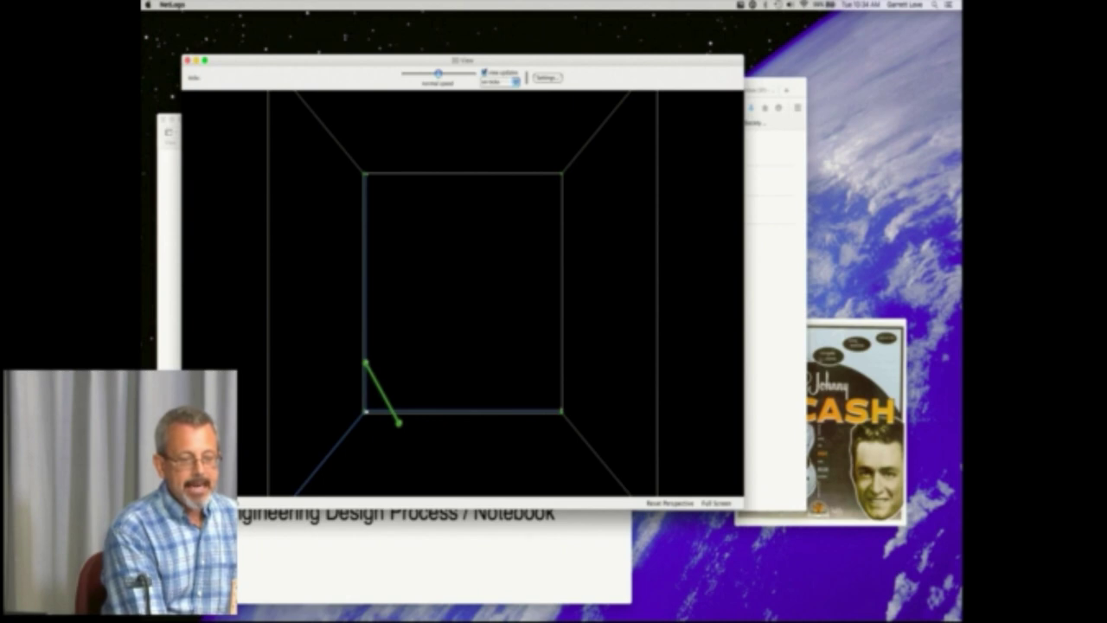
left_click_drag(499, 398, 314, 203)
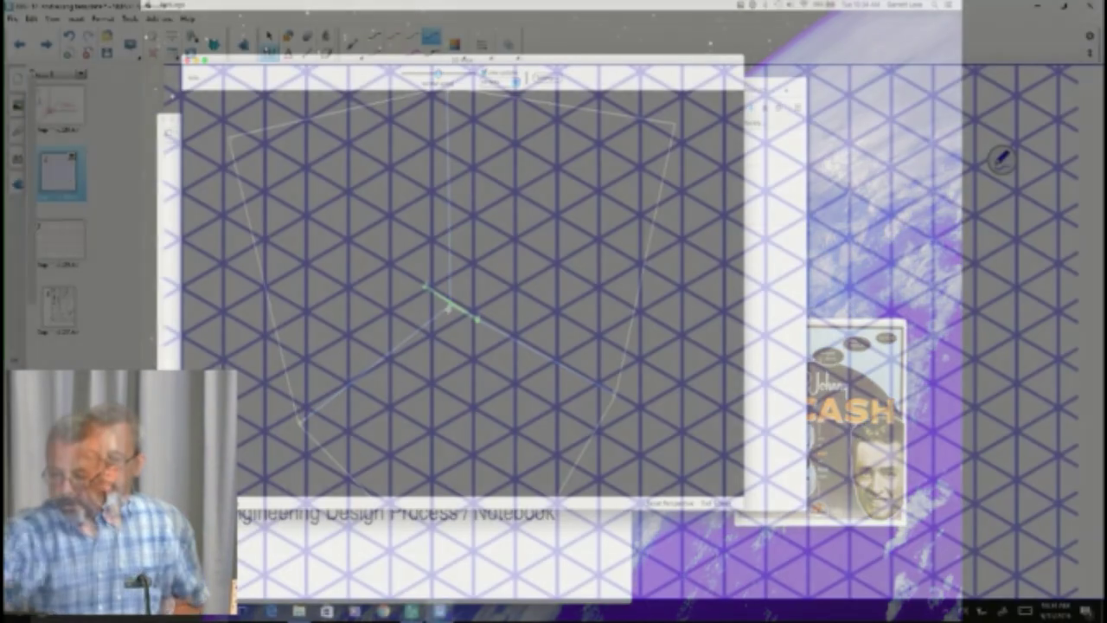
Step: Draw a blue vertical axis and two 30° diagonals meeting at its base
mouse_move(516, 143)
left_mouse_down()
mouse_move(512, 288)
mouse_move(606, 350)
left_mouse_up()
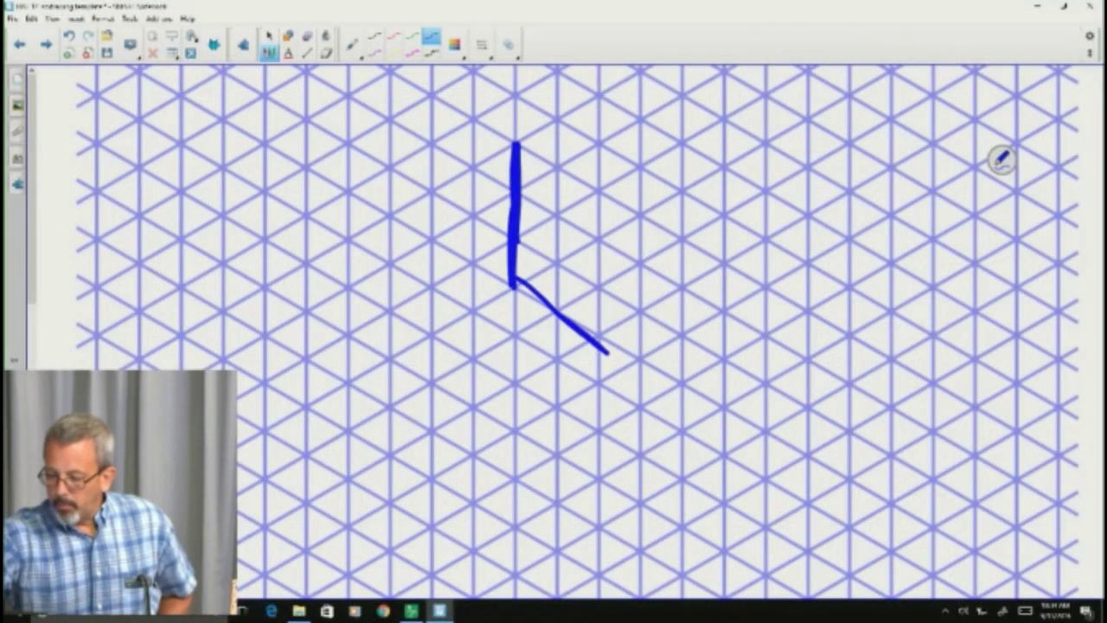
left_click_drag(515, 286, 638, 368)
left_click_drag(516, 284, 355, 377)
left_click_drag(472, 303, 524, 282)
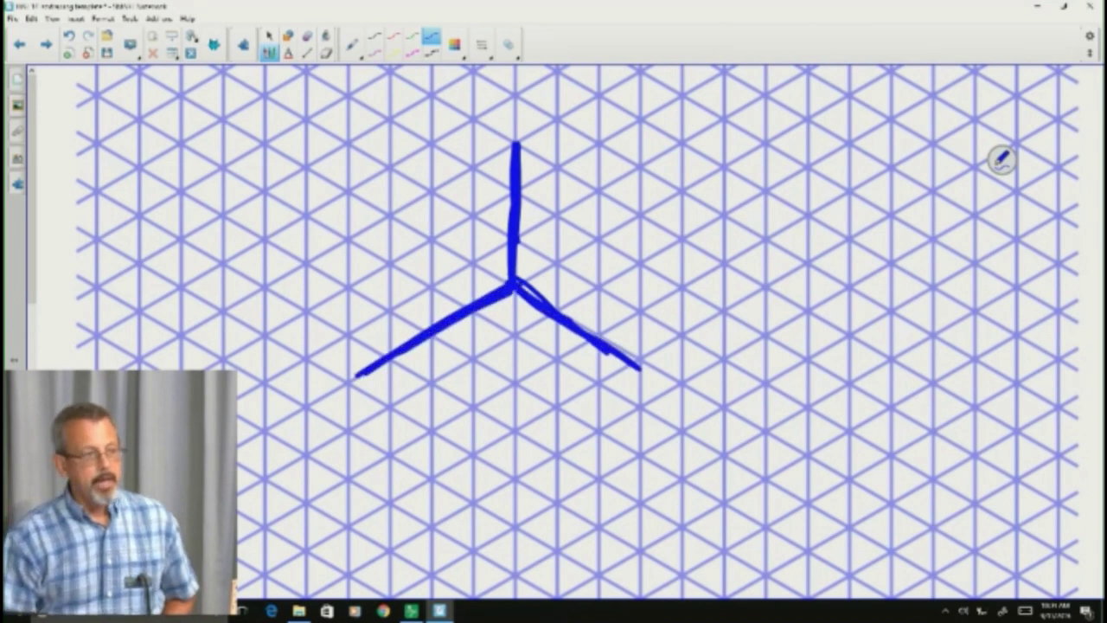
Step: Write ISOMETRIC to the right of the axes, underlining ISO
left_click_drag(737, 248, 729, 288)
mouse_move(782, 253)
left_mouse_down()
mouse_move(749, 285)
mouse_move(803, 259)
left_mouse_up()
mouse_move(726, 305)
left_mouse_down()
mouse_move(879, 280)
mouse_move(888, 292)
left_mouse_up()
left_click_drag(893, 260, 915, 257)
mouse_move(894, 275)
left_mouse_down()
mouse_move(913, 273)
mouse_move(918, 289)
left_mouse_up()
mouse_move(913, 261)
left_mouse_down()
mouse_move(946, 260)
mouse_move(927, 294)
left_mouse_up()
mouse_move(951, 293)
left_mouse_down()
mouse_move(960, 282)
mouse_move(985, 292)
left_mouse_up()
left_click_drag(992, 263, 991, 293)
left_click_drag(1018, 268, 1010, 292)
Step: Write PROJECTION below ISOMETRIC
left_click_drag(789, 353, 791, 391)
mouse_move(804, 357)
left_mouse_down()
mouse_move(829, 343)
mouse_move(832, 387)
left_mouse_up()
mouse_move(839, 350)
left_mouse_down()
mouse_move(857, 372)
mouse_move(904, 356)
left_mouse_up()
mouse_move(913, 348)
left_mouse_down()
mouse_move(916, 374)
mouse_move(939, 347)
left_mouse_up()
mouse_move(943, 355)
left_mouse_down()
mouse_move(962, 375)
mouse_move(997, 348)
left_mouse_up()
mouse_move(975, 351)
left_mouse_down()
mouse_move(974, 380)
mouse_move(989, 374)
left_mouse_up()
mouse_move(996, 356)
left_mouse_down()
mouse_move(1010, 364)
mouse_move(1033, 351)
left_mouse_up()
mouse_move(795, 353)
left_mouse_down()
mouse_move(827, 346)
mouse_move(797, 371)
left_mouse_up()
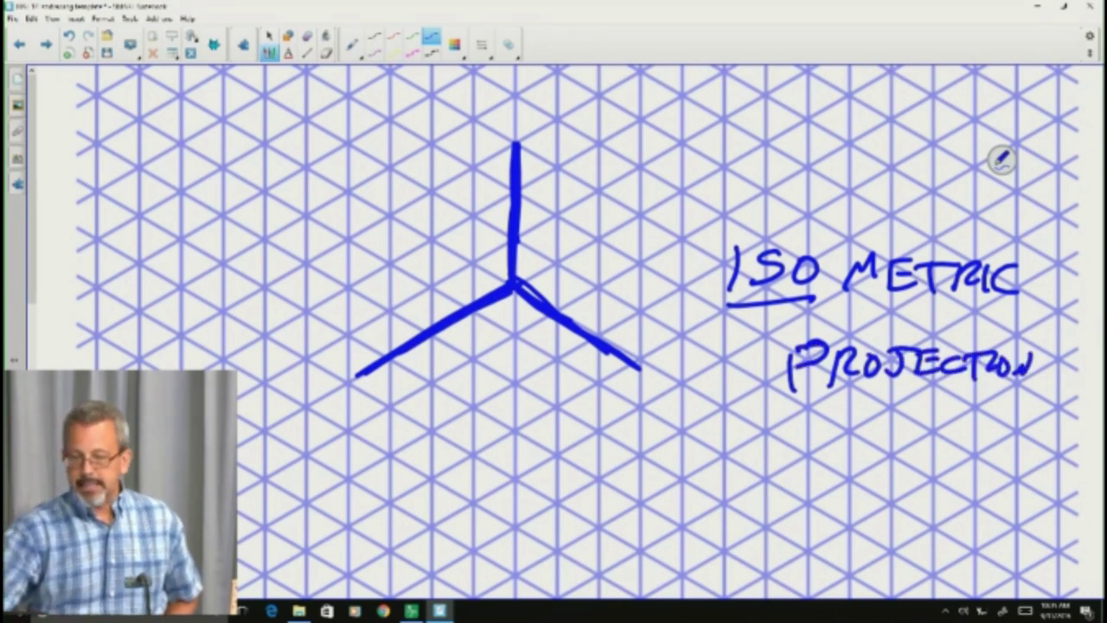
Step: In green, trace and label the x, z and dashed y isometric axes
mouse_move(522, 285)
left_mouse_down()
mouse_move(650, 363)
mouse_move(626, 371)
left_mouse_up()
mouse_move(650, 382)
left_mouse_down()
mouse_move(679, 396)
mouse_move(647, 406)
left_mouse_up()
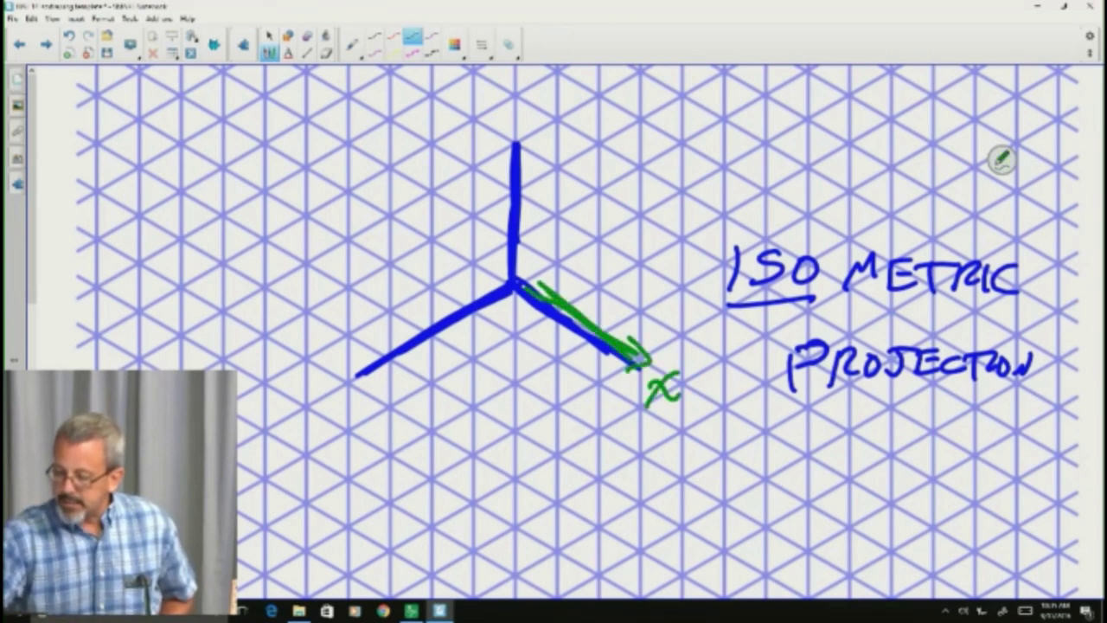
mouse_move(515, 277)
left_mouse_down()
mouse_move(522, 134)
mouse_move(486, 154)
mouse_move(489, 131)
mouse_move(583, 252)
mouse_move(697, 185)
mouse_move(686, 207)
left_mouse_up()
left_click(584, 207)
mouse_move(585, 197)
left_mouse_down()
mouse_move(606, 224)
mouse_move(640, 182)
left_mouse_up()
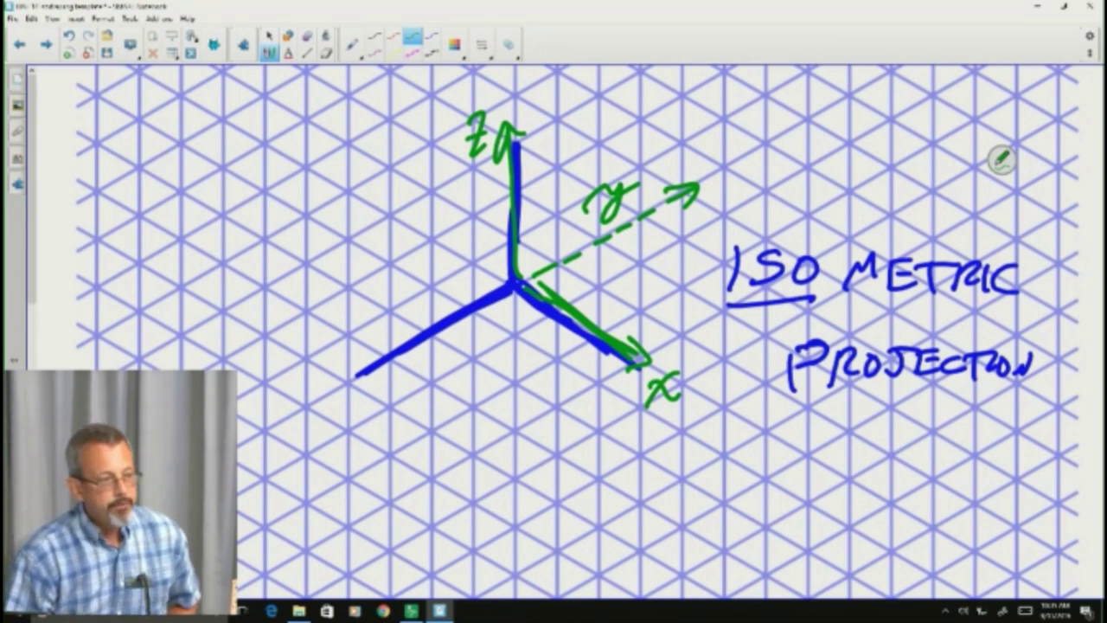
Step: Mark the y–x and z–y angles as 60° each
left_click_drag(567, 264, 560, 298)
left_click_drag(589, 268, 591, 289)
left_click_drag(606, 273, 607, 275)
mouse_move(538, 229)
left_mouse_down()
mouse_move(541, 246)
mouse_move(554, 213)
left_mouse_up()
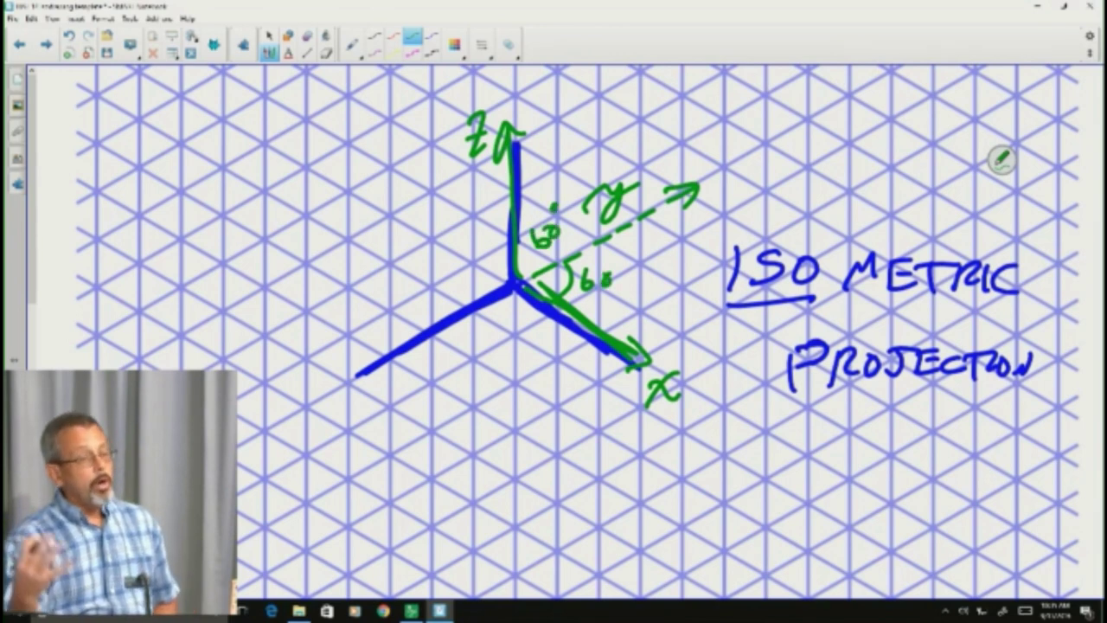
Step: Circle the ISOMETRIC PROJECTION title and draw an arrow from it to a handwritten ORTHOGRAPHIC
mouse_move(960, 232)
left_mouse_down()
mouse_move(716, 244)
mouse_move(1014, 259)
mouse_move(861, 211)
left_mouse_up()
mouse_move(768, 399)
left_mouse_down()
mouse_move(624, 473)
mouse_move(666, 479)
left_mouse_up()
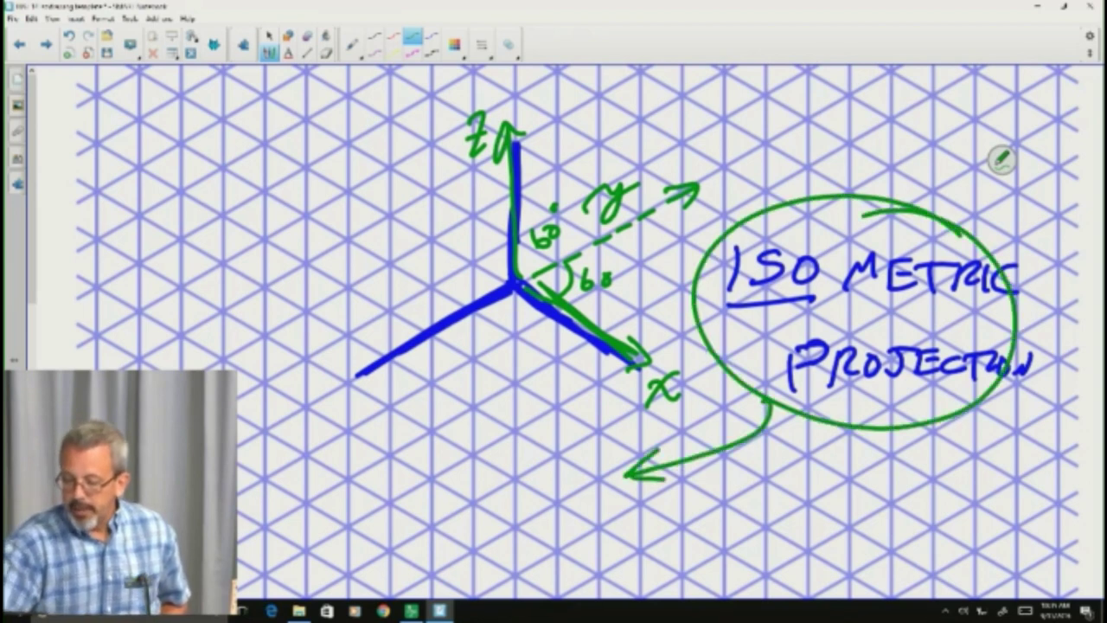
left_click_drag(382, 497, 378, 501)
mouse_move(413, 500)
left_mouse_down()
mouse_move(417, 531)
mouse_move(458, 528)
mouse_move(489, 498)
left_mouse_up()
mouse_move(458, 504)
left_mouse_down()
mouse_move(506, 523)
mouse_move(528, 508)
mouse_move(553, 525)
mouse_move(583, 506)
mouse_move(623, 516)
left_mouse_up()
mouse_move(630, 501)
left_mouse_down()
mouse_move(632, 529)
mouse_move(635, 518)
left_mouse_up()
mouse_move(652, 498)
left_mouse_down()
mouse_move(654, 529)
mouse_move(674, 512)
left_mouse_up()
mouse_move(677, 498)
left_mouse_down()
mouse_move(678, 529)
mouse_move(692, 529)
left_mouse_up()
left_click_drag(716, 502, 702, 527)
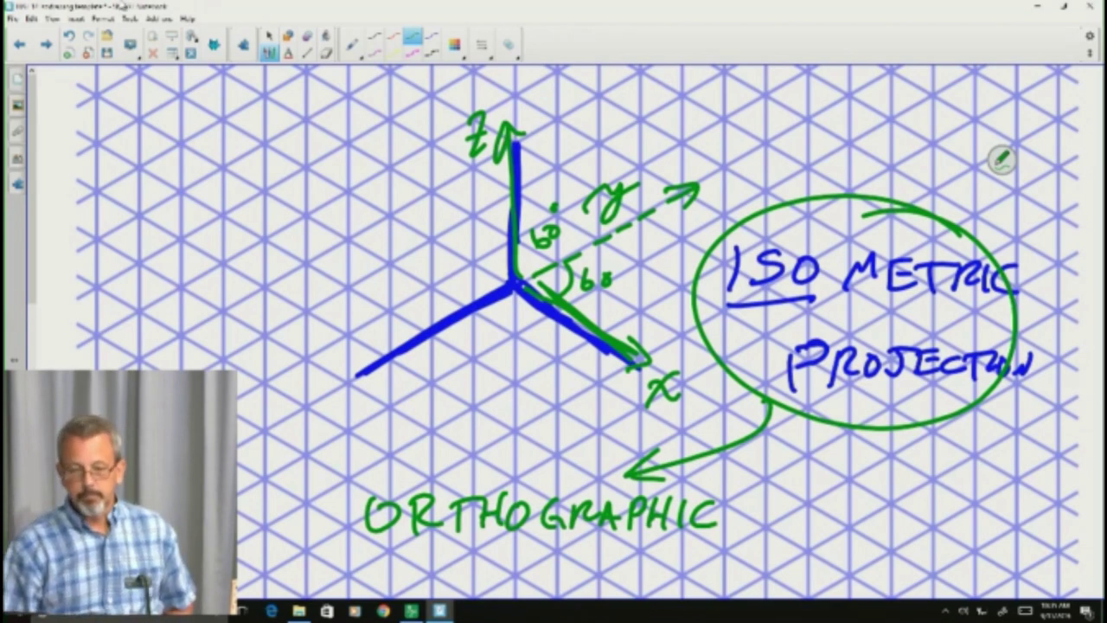
Step: Switch to page 4, the worksheet of numbered isometric block figures
left_click(18, 80)
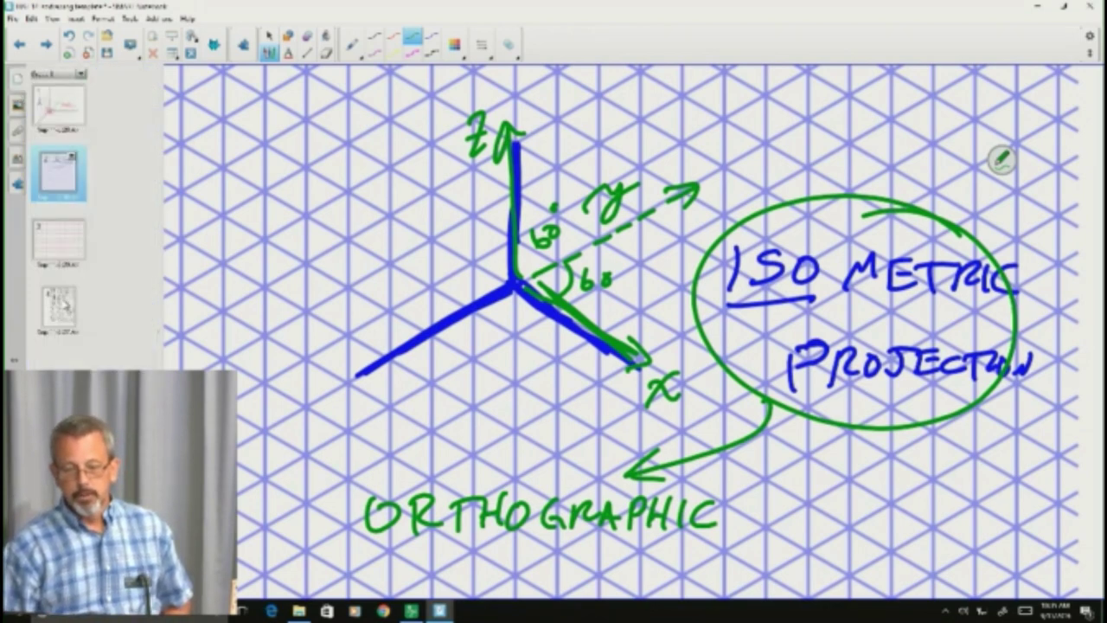
left_click(59, 308)
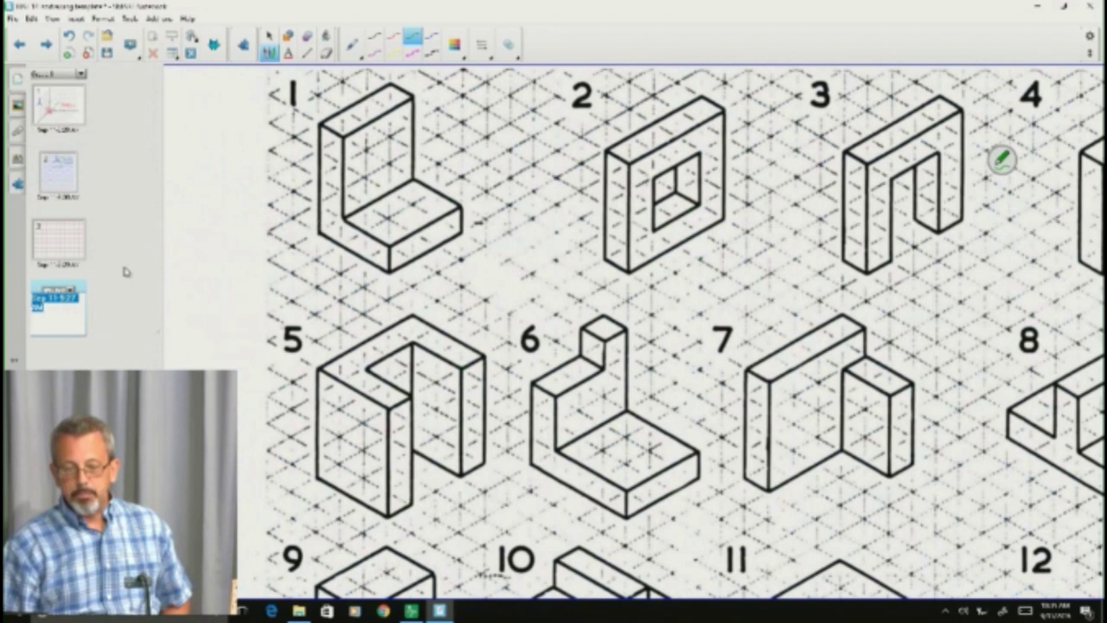